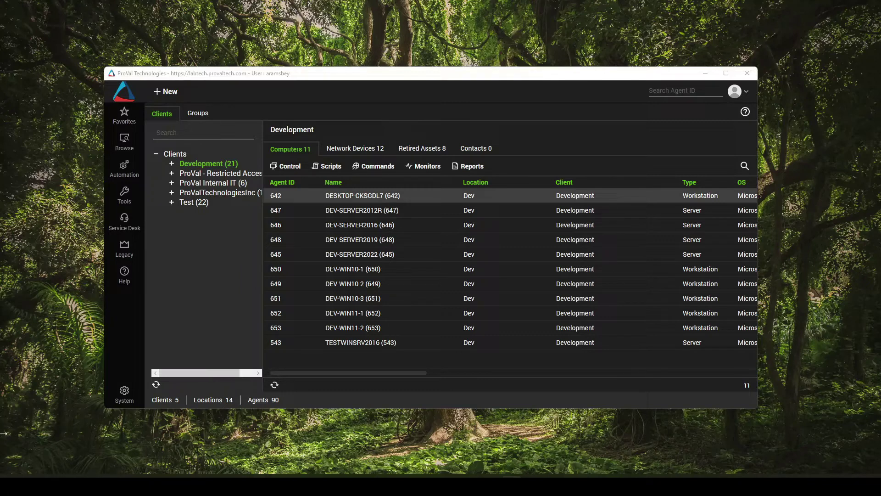
Step: Open the All Monitors window from Automation, showing the Internal Monitors filtered on 'drv'
{"action": "left_click", "coordinate": [121, 174]}
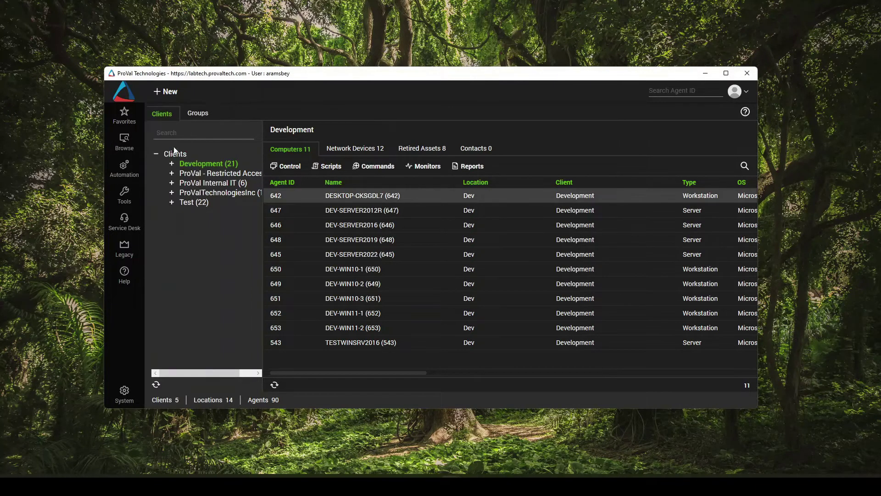
{"action": "left_click", "coordinate": [502, 440]}
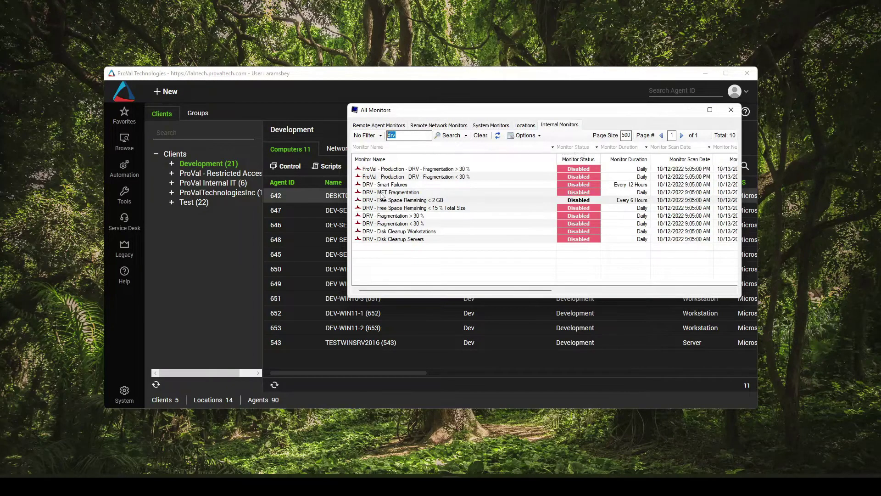
Step: Copy the 'DRV - Free Space Remaining < 2 GB' monitor and open the new copy's properties
{"action": "left_click", "coordinate": [402, 203]}
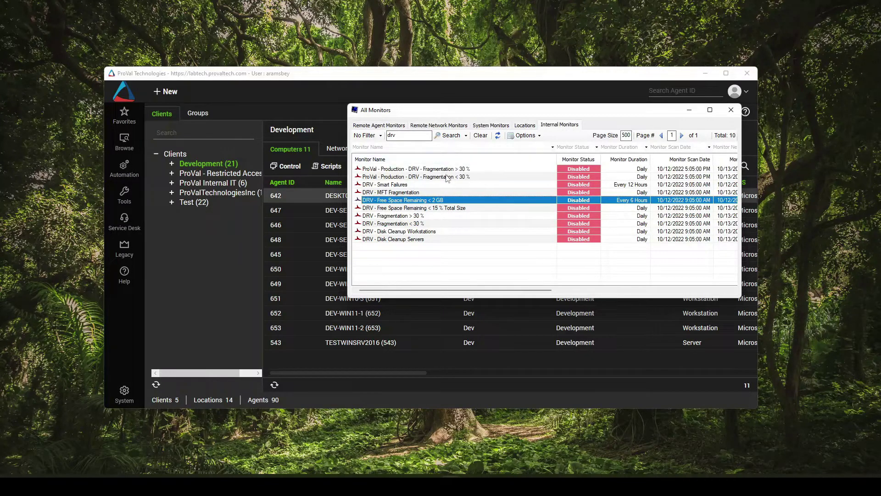
{"action": "left_click", "coordinate": [414, 208]}
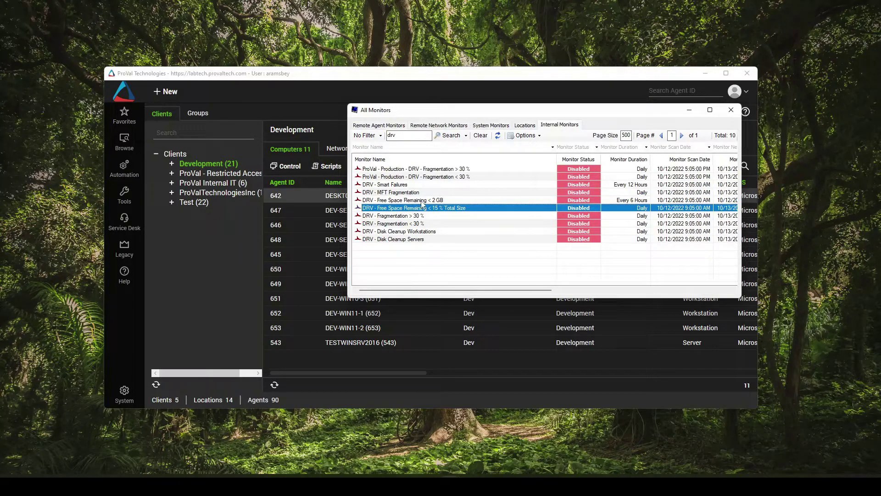
{"action": "left_click", "coordinate": [422, 202]}
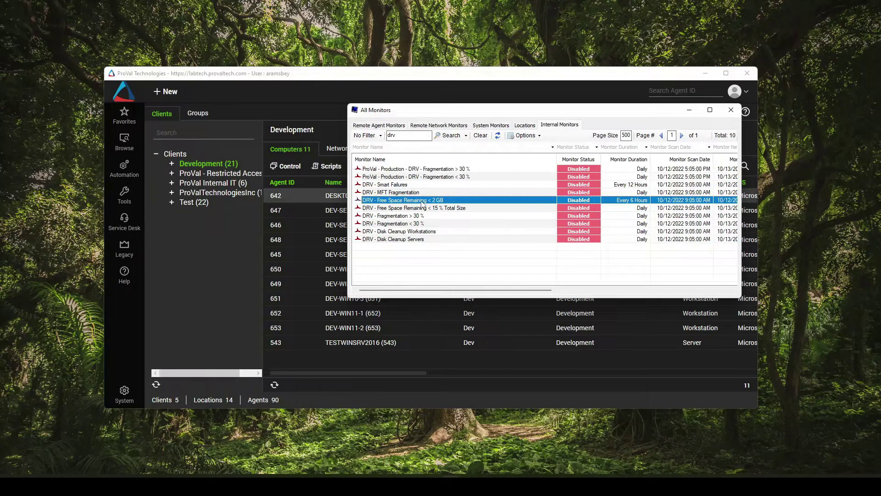
{"action": "right_click", "coordinate": [421, 204]}
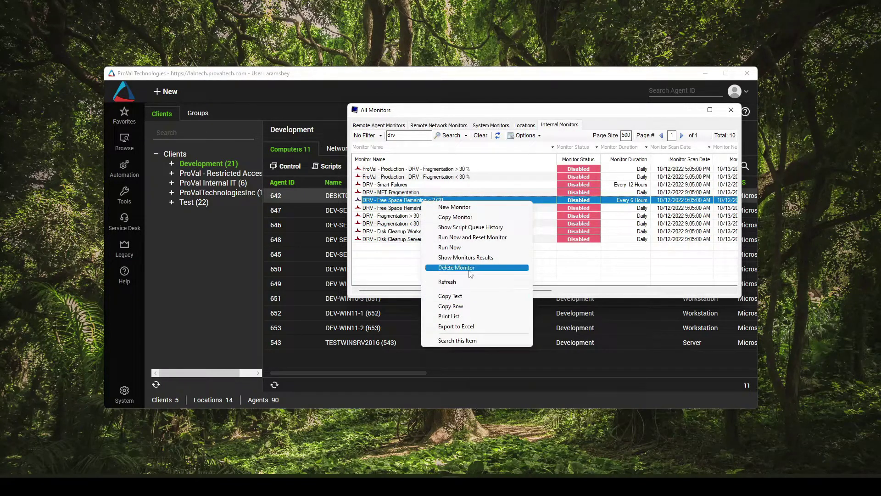
{"action": "left_click", "coordinate": [475, 219]}
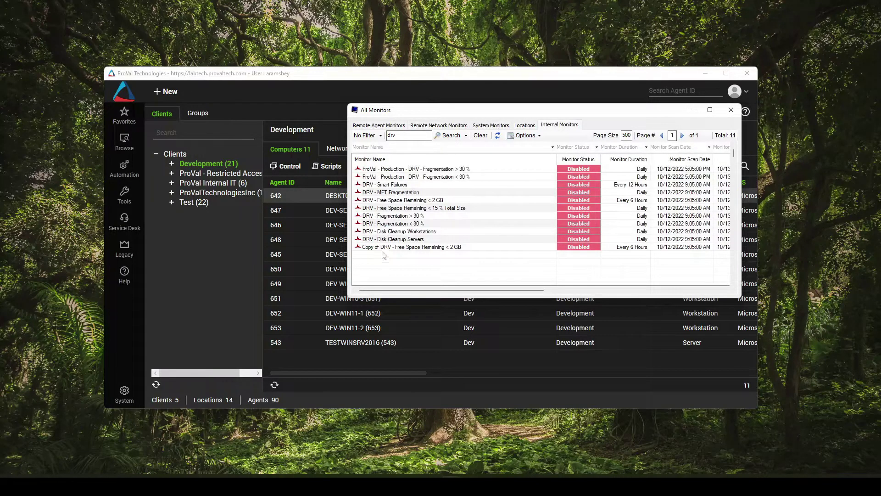
{"action": "left_click", "coordinate": [384, 248]}
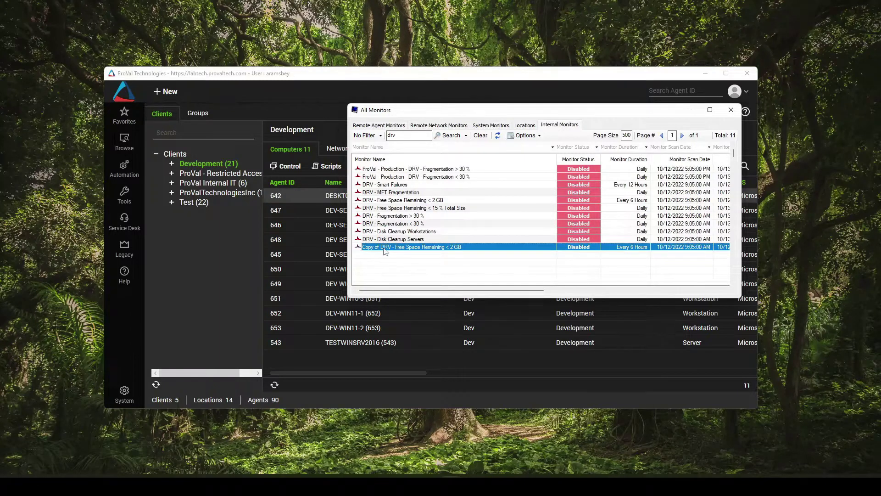
{"action": "double_click", "coordinate": [383, 248]}
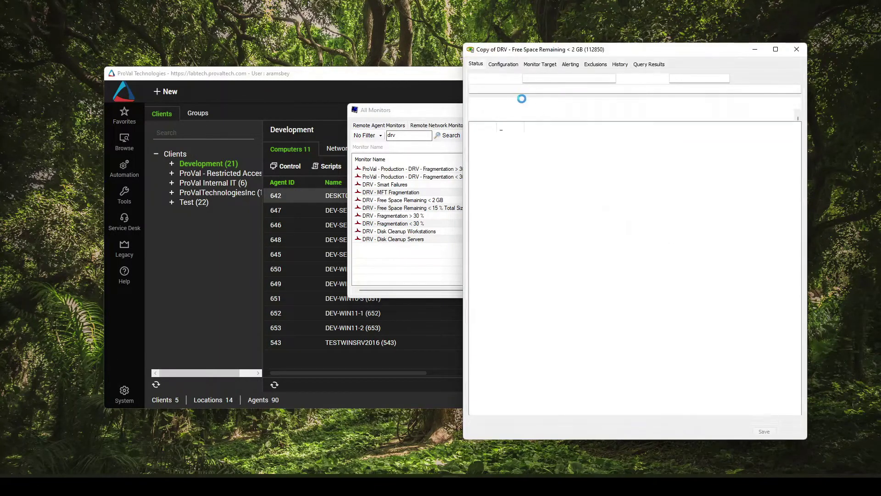
Step: On the Configuration tab, rename the copy from 'Copy of …< 2 GB' to 'DRV - Free Space Remaining < 10% OR 20GB'
{"action": "left_click", "coordinate": [503, 64]}
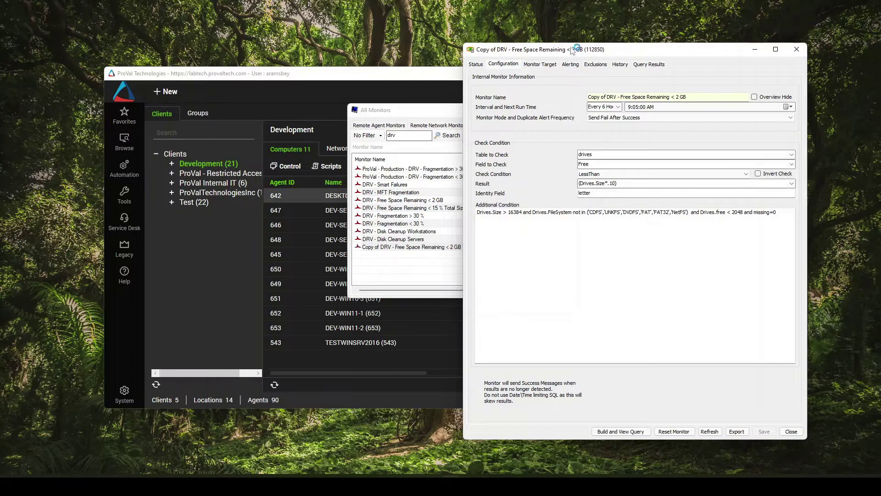
{"action": "left_click_drag", "start_coordinate": [572, 50], "coordinate": [394, 33]}
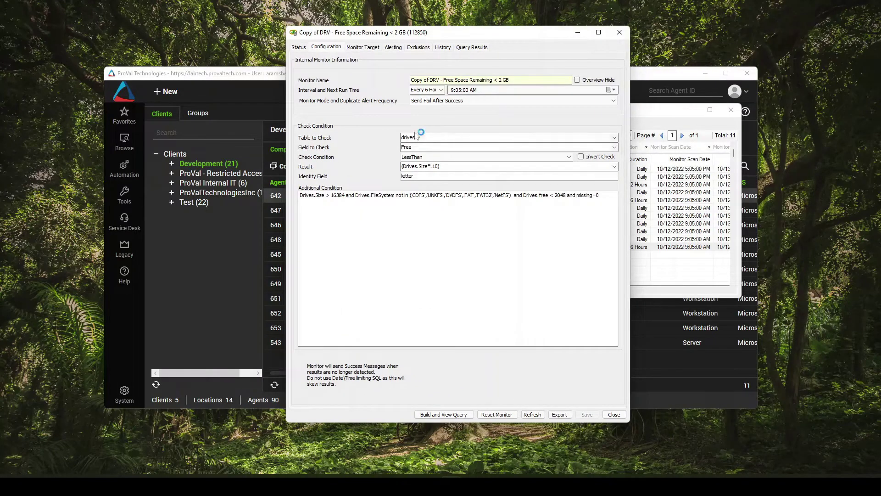
{"action": "left_click_drag", "start_coordinate": [430, 80], "coordinate": [399, 88]}
{"action": "key", "text": "BackSpace"}
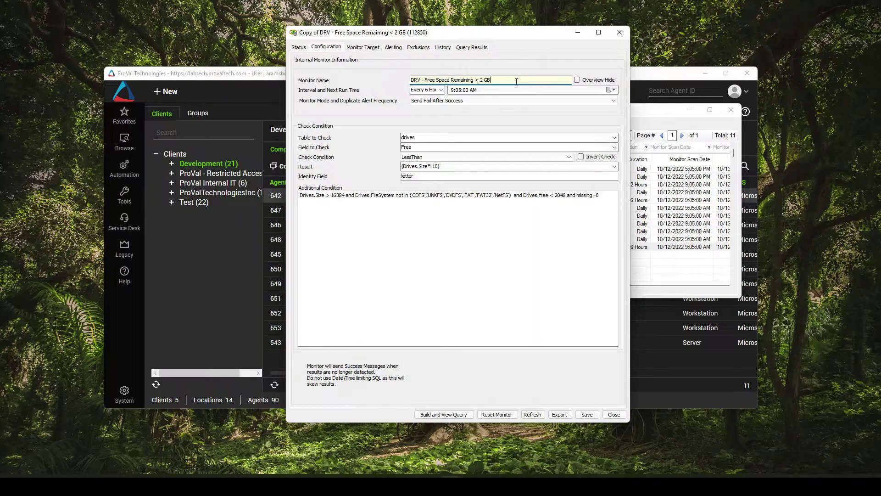
{"action": "key", "text": "BackSpace"}
{"action": "key", "text": "BackSpace"}
{"action": "key", "text": "BackSpace"}
{"action": "key", "text": "BackSpace"}
{"action": "type", "text": "10% OR 20GB"}
{"action": "left_click", "coordinate": [522, 278]}
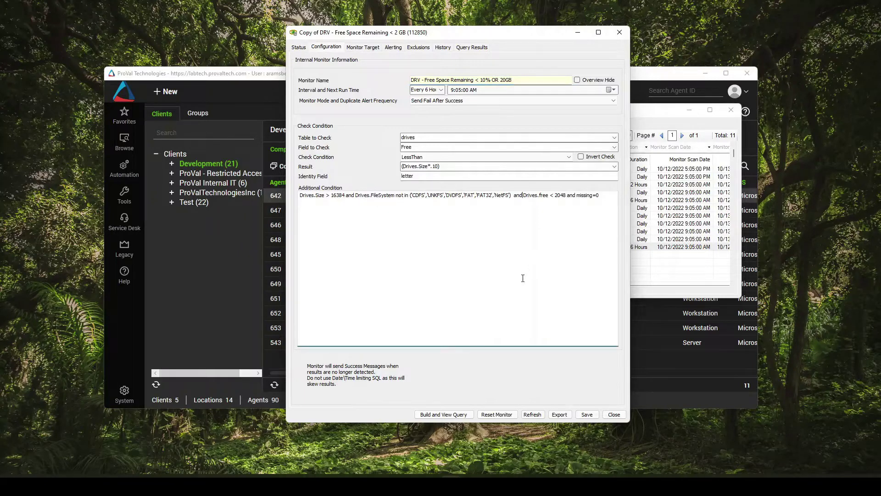
{"action": "left_click", "coordinate": [431, 78]}
{"action": "left_click", "coordinate": [476, 78]}
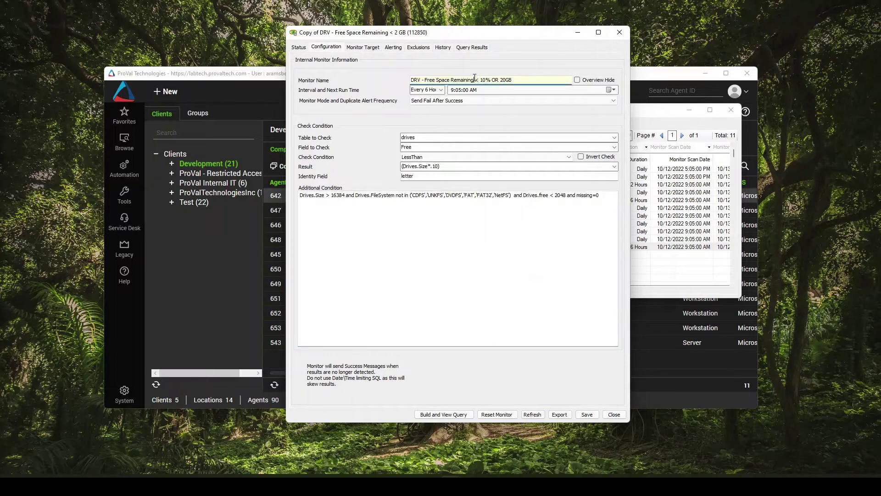
{"action": "left_click", "coordinate": [474, 245]}
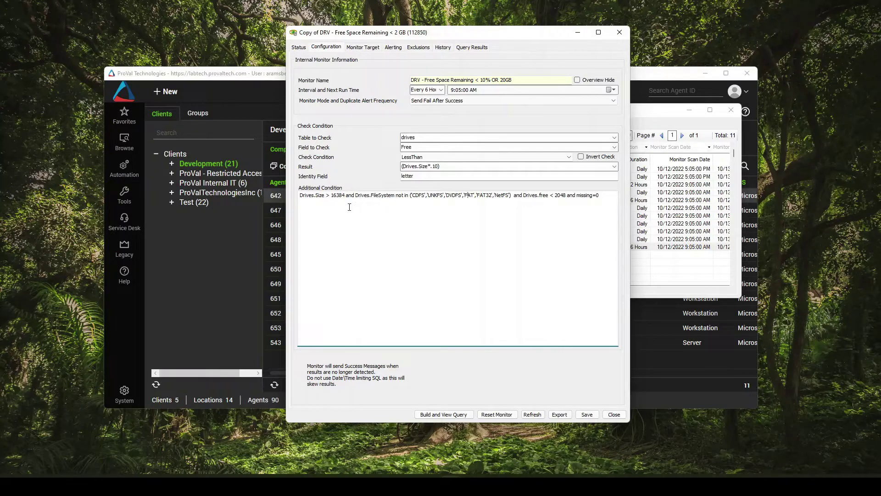
Step: Wrap the Result formula so it reads LEAST((Drives.Size*.10),20000)
{"action": "left_click", "coordinate": [403, 167]}
{"action": "left_click", "coordinate": [444, 170]}
{"action": "left_click_drag", "start_coordinate": [403, 166], "coordinate": [437, 167]}
{"action": "left_click", "coordinate": [436, 167]}
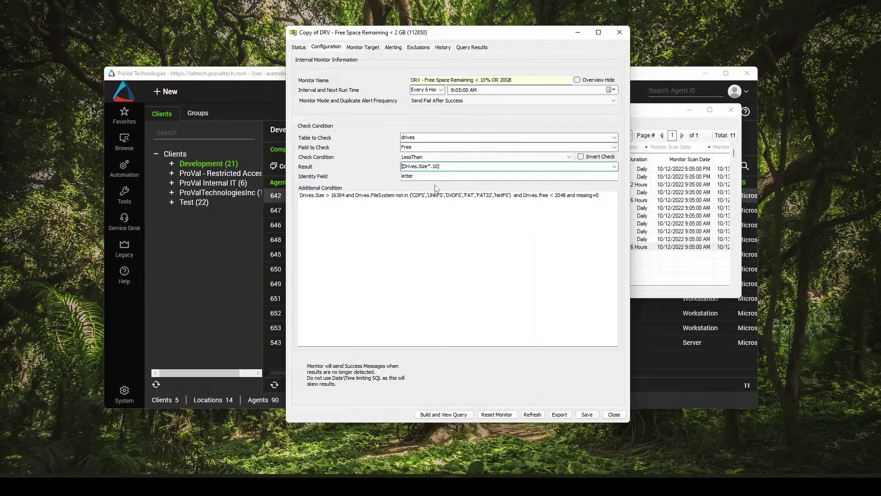
{"action": "type", "text": "LEAST("}
{"action": "type", "text": "0000"}
{"action": "left_click", "coordinate": [441, 196]}
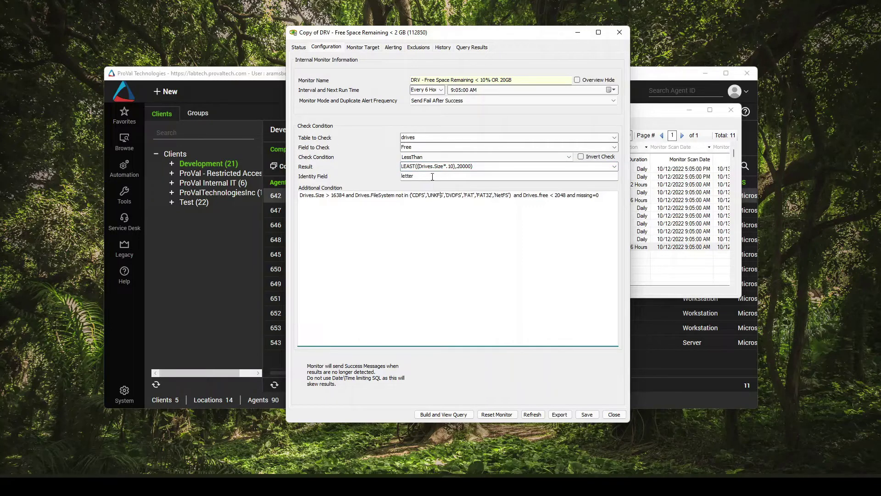
Step: Review the LEAST formula, the Drives.Size > 16384 clause and the excluded file system list
{"action": "left_click", "coordinate": [446, 168]}
{"action": "left_click_drag", "start_coordinate": [456, 166], "coordinate": [469, 167]}
{"action": "left_click_drag", "start_coordinate": [416, 167], "coordinate": [400, 171]}
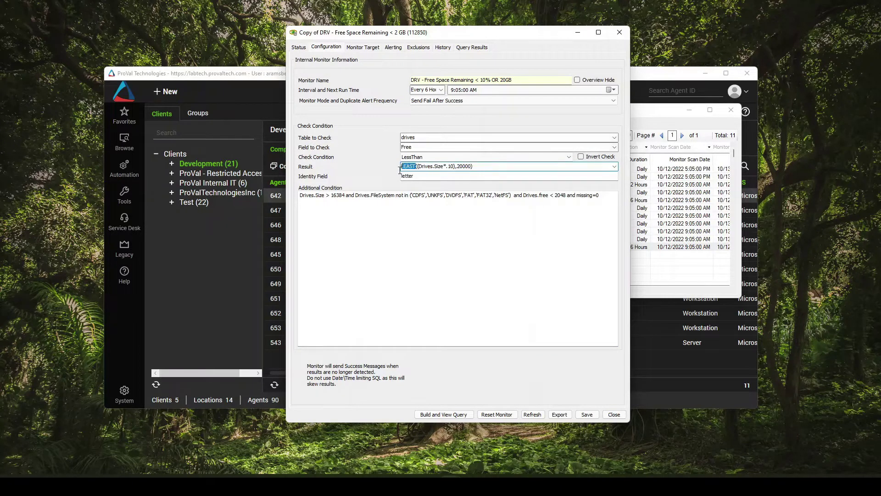
{"action": "left_click", "coordinate": [458, 238]}
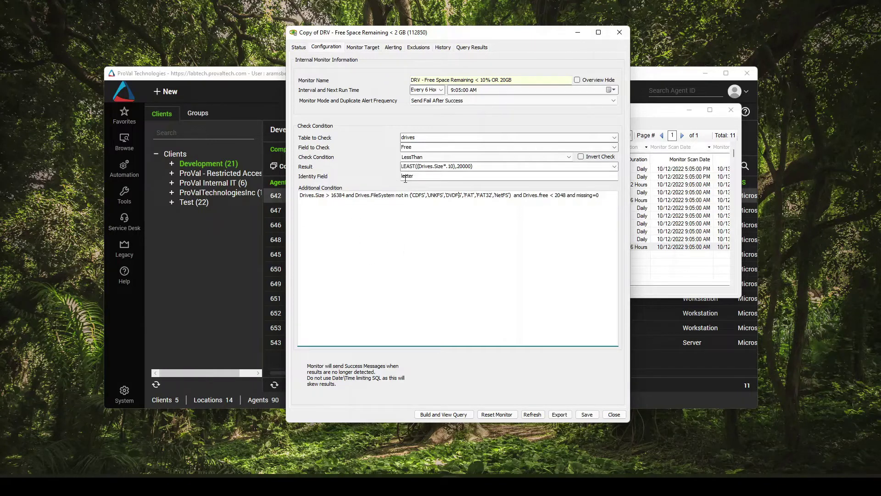
{"action": "left_click_drag", "start_coordinate": [300, 195], "coordinate": [345, 195]}
{"action": "left_click", "coordinate": [344, 195]}
{"action": "left_click_drag", "start_coordinate": [389, 195], "coordinate": [511, 198]}
{"action": "left_click", "coordinate": [446, 195]}
Step: Delete the Drives.free < 2048 clause and its duplicate 'and', then build and view the query
{"action": "left_click", "coordinate": [550, 196]}
{"action": "double_click", "coordinate": [558, 196]}
{"action": "left_click_drag", "start_coordinate": [523, 196], "coordinate": [566, 196]}
{"action": "key", "text": "Delete"}
{"action": "left_click", "coordinate": [560, 200]}
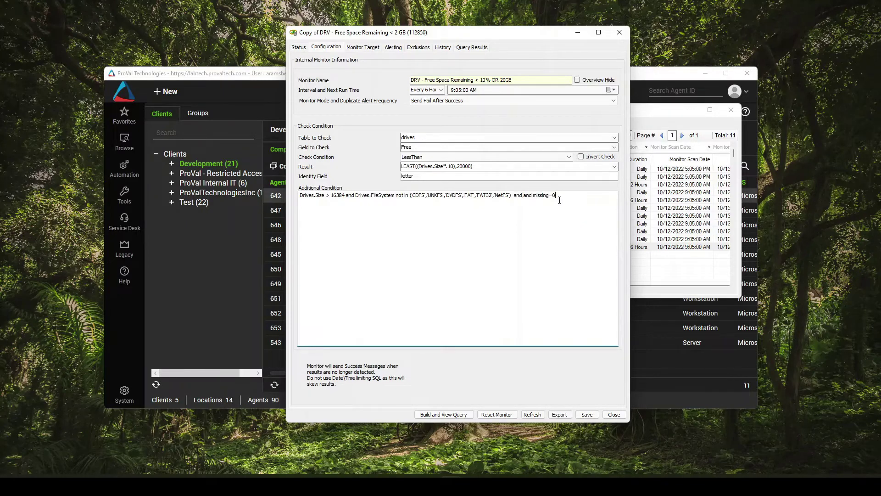
{"action": "left_click", "coordinate": [534, 197]}
{"action": "key", "text": "BackSpace"}
{"action": "key", "text": "BackSpace"}
{"action": "key", "text": "BackSpace"}
{"action": "key", "text": "BackSpace"}
{"action": "left_click", "coordinate": [449, 415]}
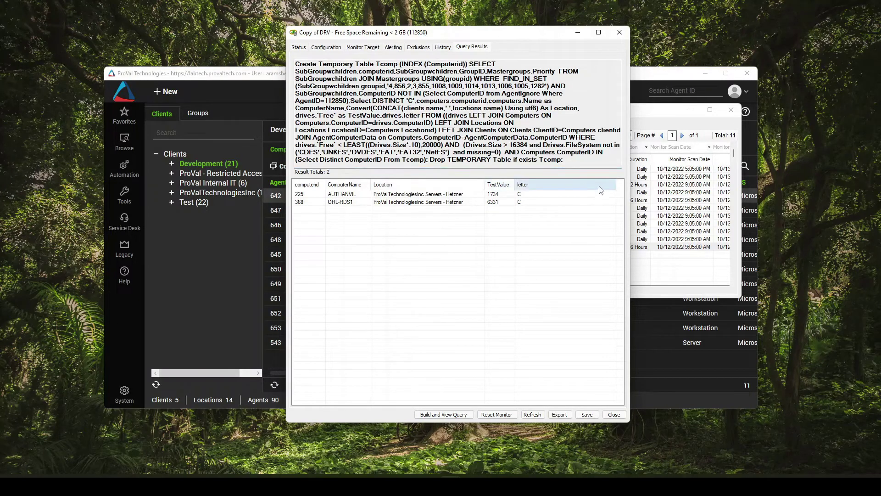
Step: Check the ORL-RDS1 row among the two query results, then go to the Alerting tab
{"action": "left_click", "coordinate": [534, 202]}
{"action": "left_click", "coordinate": [393, 47]}
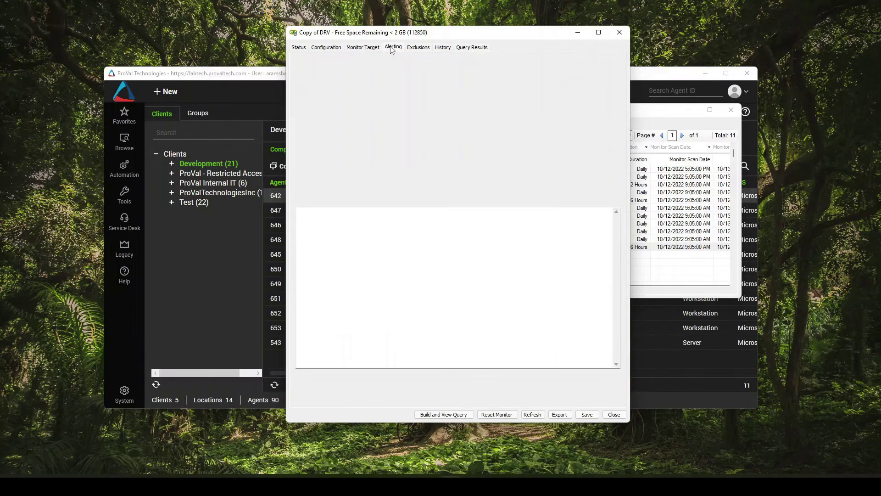